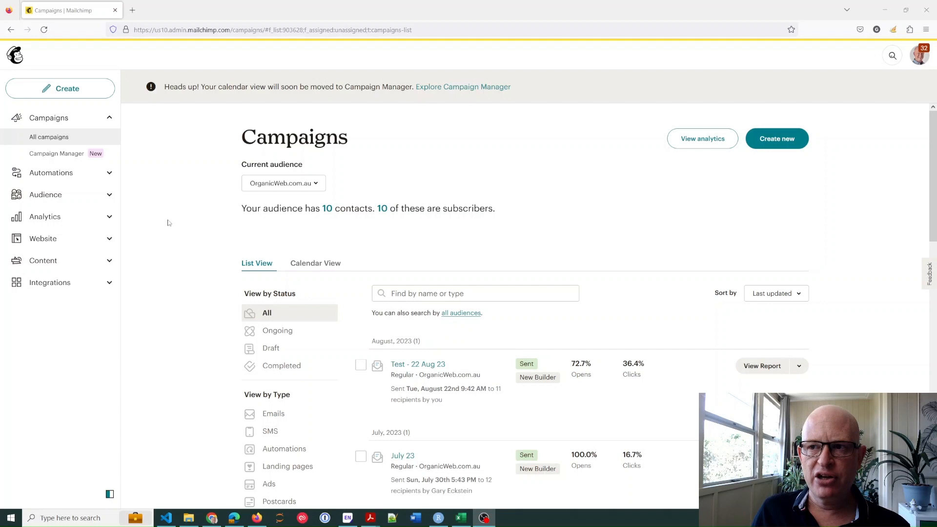
# View the report for the Test - 22 Aug 23 campaign with its recipients, opens and clicks overview.
pyautogui.click(762, 366)
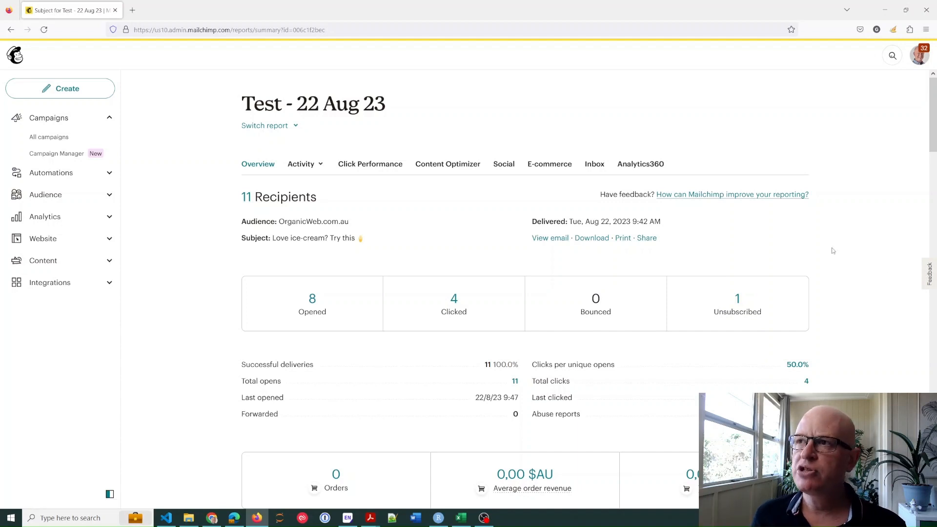
# Show the Analytics360 results and highlight the Email Domain Performance heading.
pyautogui.click(646, 166)
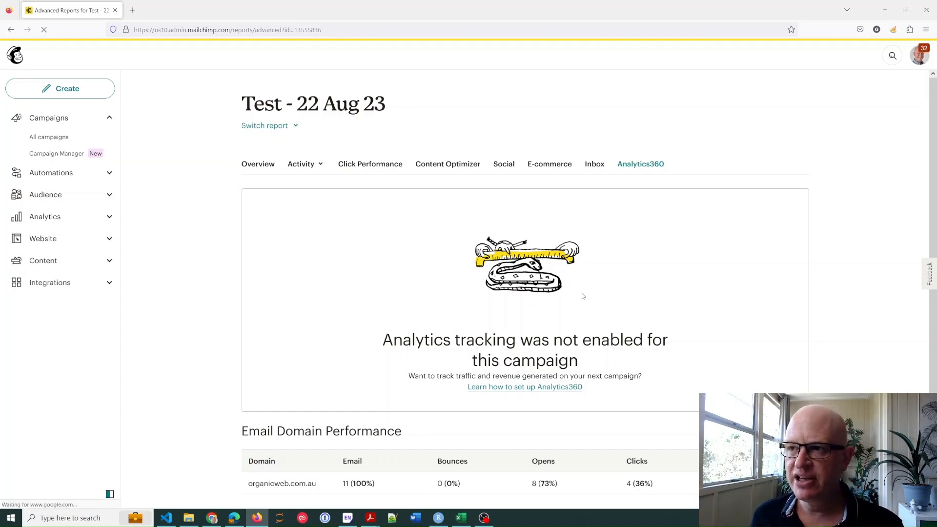
pyautogui.scroll(-1, 582, 296)
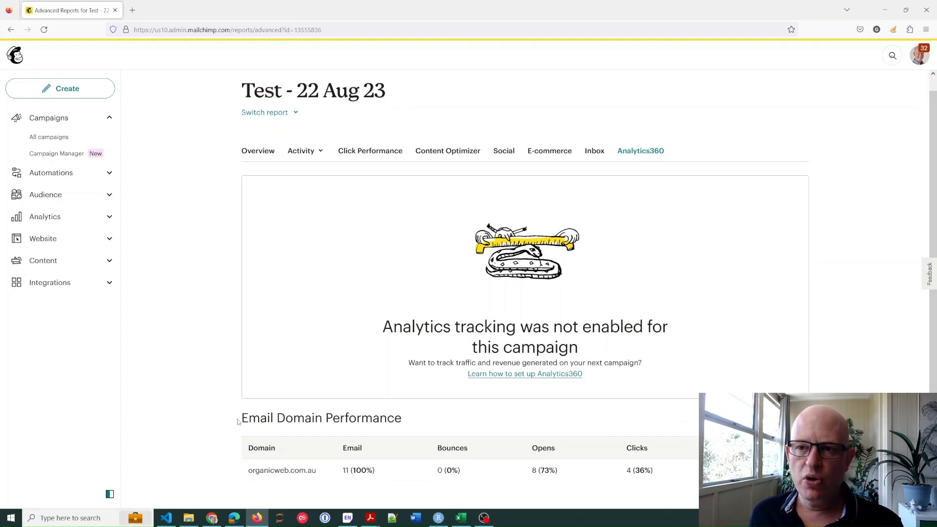
pyautogui.moveTo(238, 422); pyautogui.dragTo(429, 413)
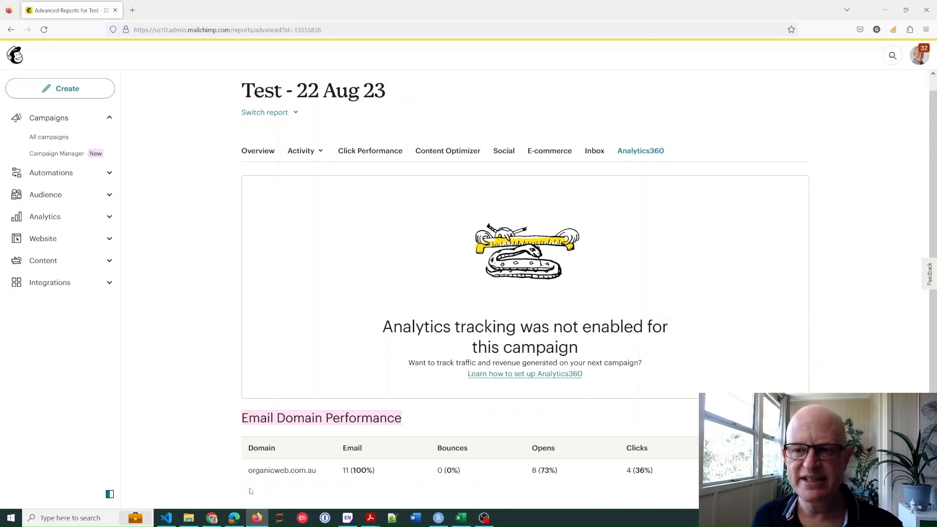
pyautogui.click(234, 518)
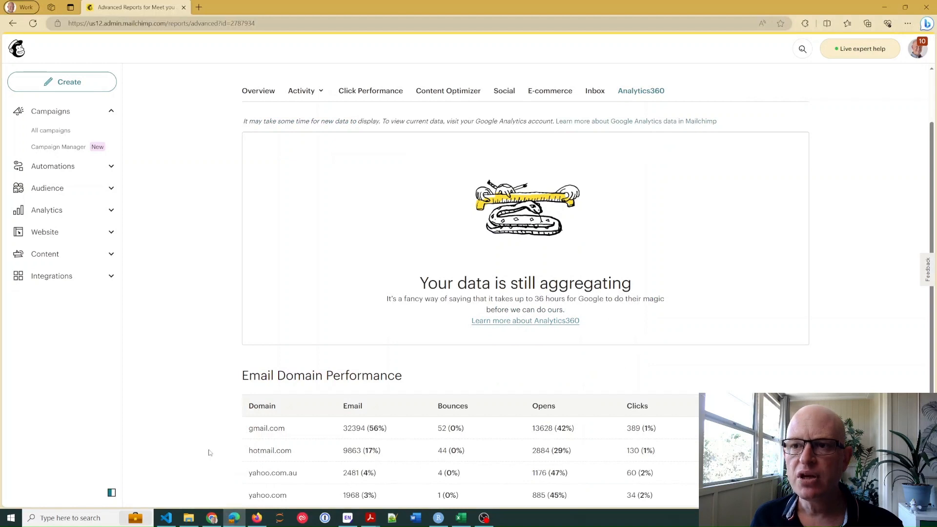
pyautogui.scroll(-2, 210, 452)
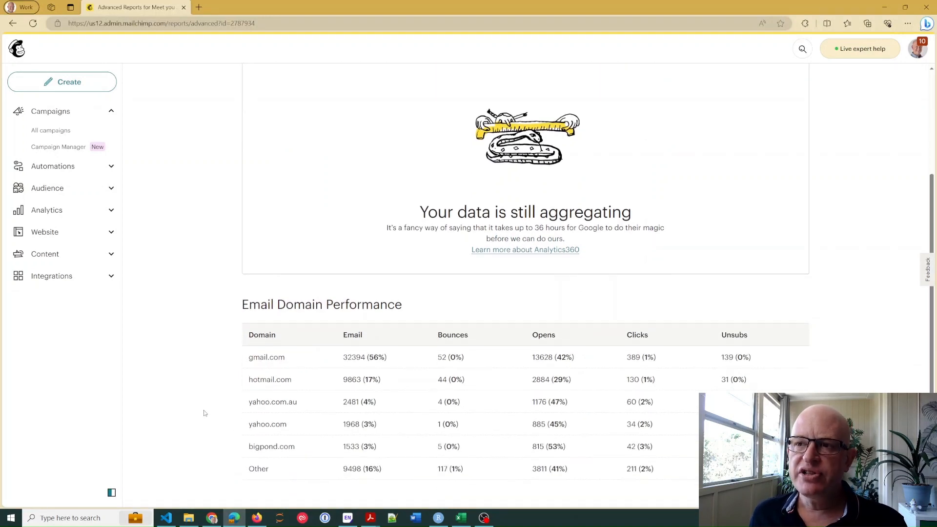